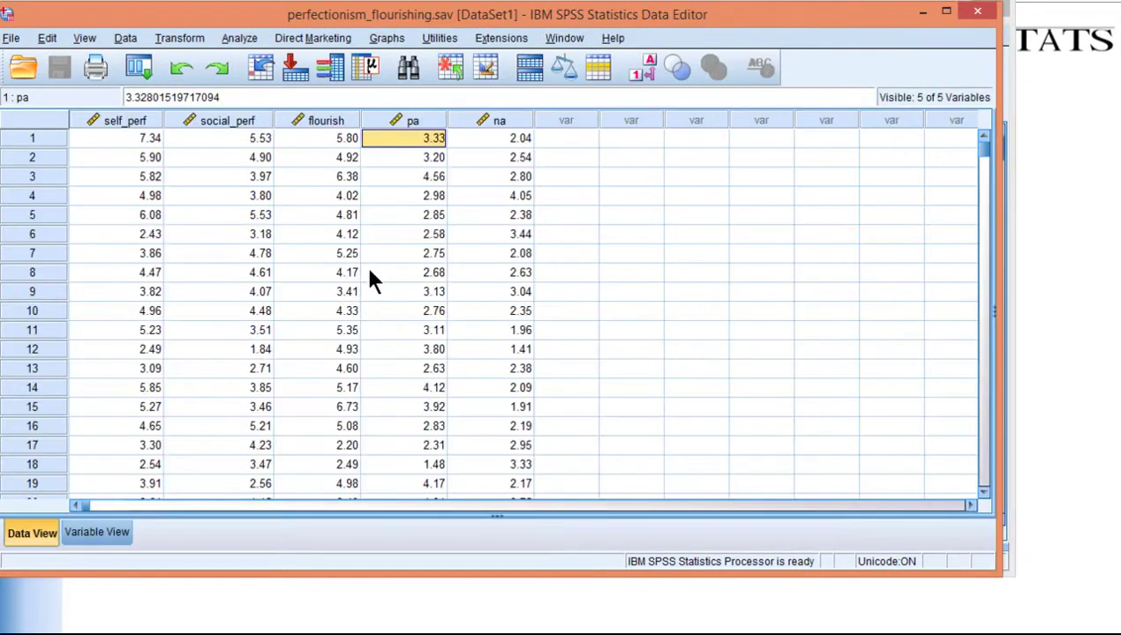
- Create a new blank dataset and minimize its window to get back to the Sobel macro syntax
click(12, 40)
mouse_move(34, 61)
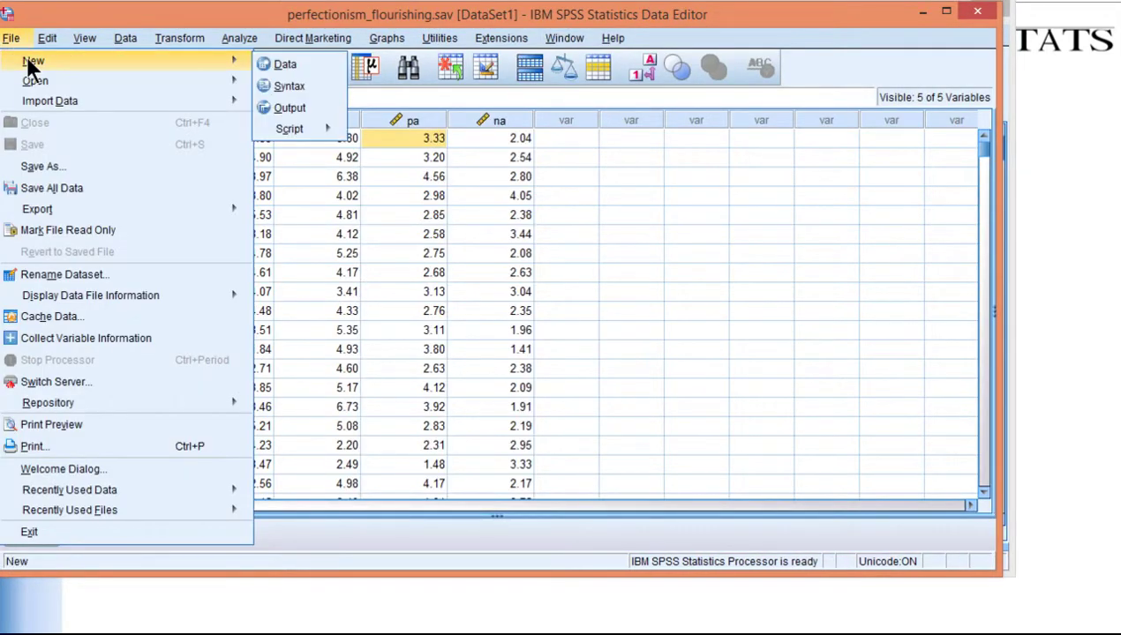
click(280, 65)
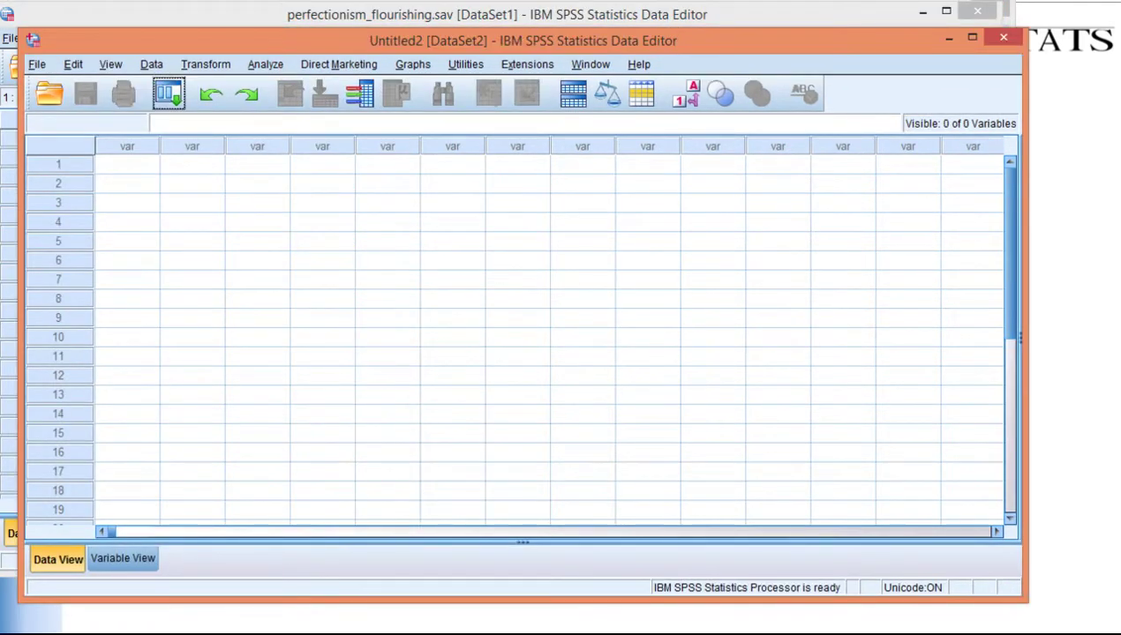
click(949, 38)
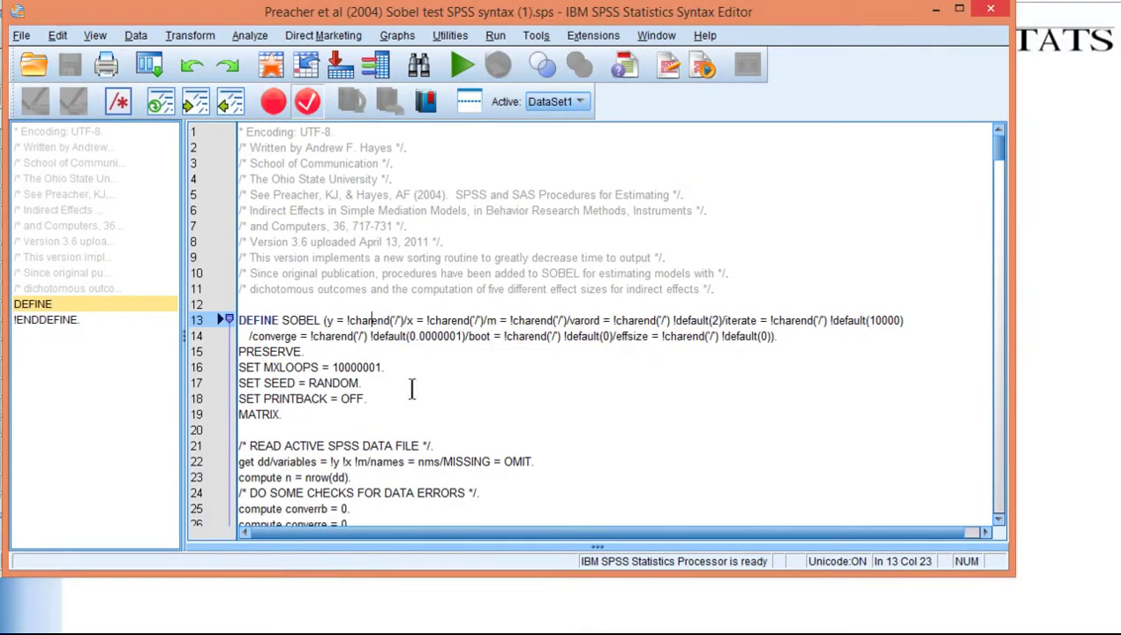
- Examine the y, x and m arguments in the DEFINE SOBEL line to see which variable order the macro expects
key(Left)
key(Left)
key(Left)
key(Left)
key(Left)
key(Left)
key(Left)
key(Left)
key(Left)
key(Right)
key(Right)
key(Right)
key(Right)
key(Right)
key(Right)
key(Right)
key(Right)
key(Right)
key(Right)
key(Right)
key(Right)
key(Right)
key(Right)
key(shift+Right)
key(shift+Right)
key(Right)
key(Right)
key(Right)
key(Right)
key(Right)
key(Right)
key(Right)
key(Right)
key(Right)
key(Right)
key(Right)
key(Right)
key(Right)
key(Right)
key(Right)
key(shift+Right)
key(shift+Right)
- Copy the pa variable from perfectionism_flourishing.sav into the first column of the new dataset
click(421, 367)
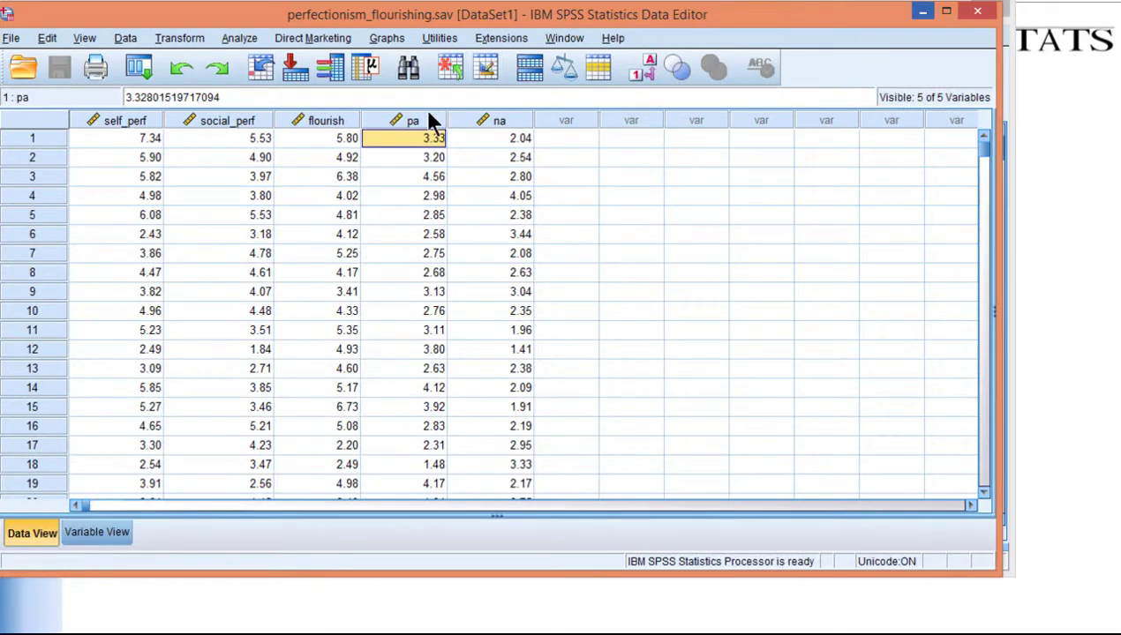
click(408, 121)
right_click(409, 121)
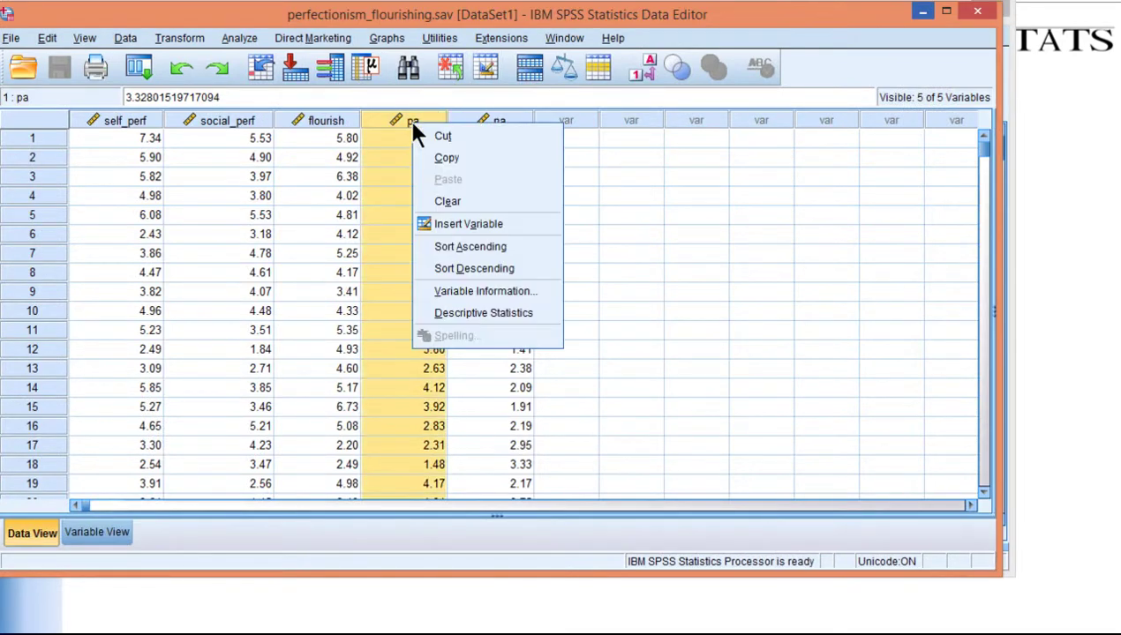
click(441, 157)
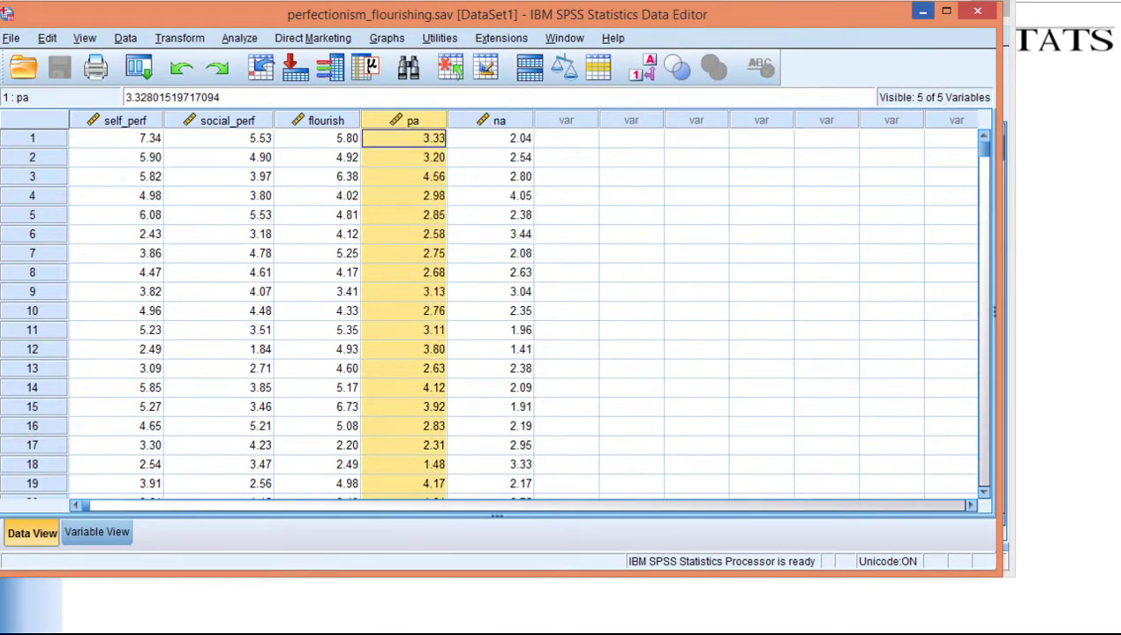
right_click(149, 147)
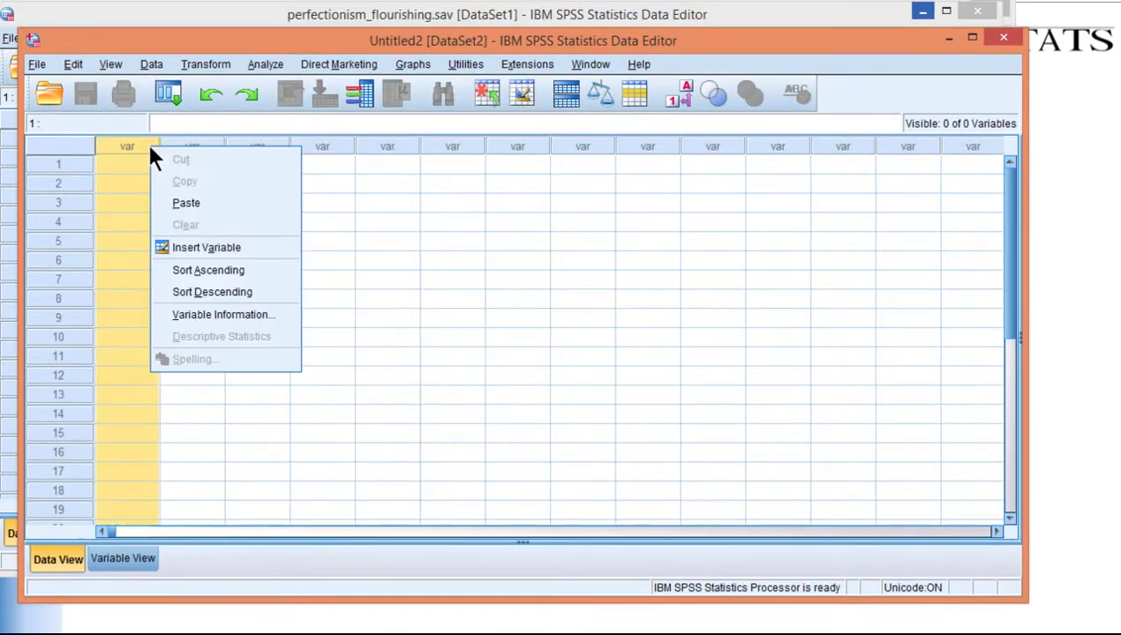
click(181, 204)
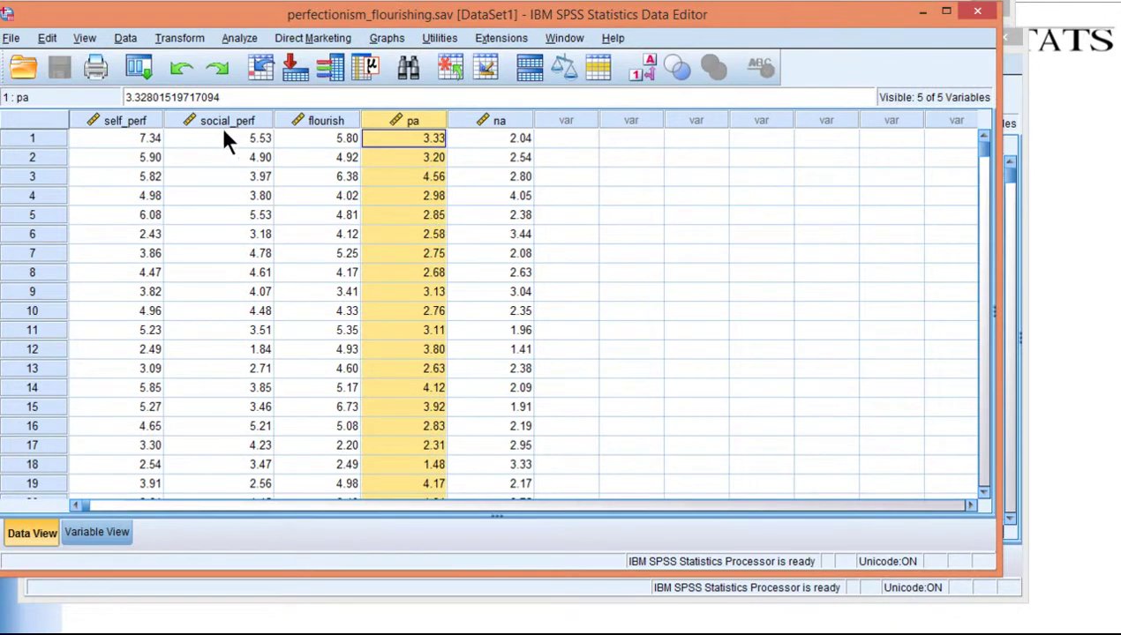
- Copy the self_perf variable from perfectionism_flourishing.sav into the second column of the new dataset
click(220, 120)
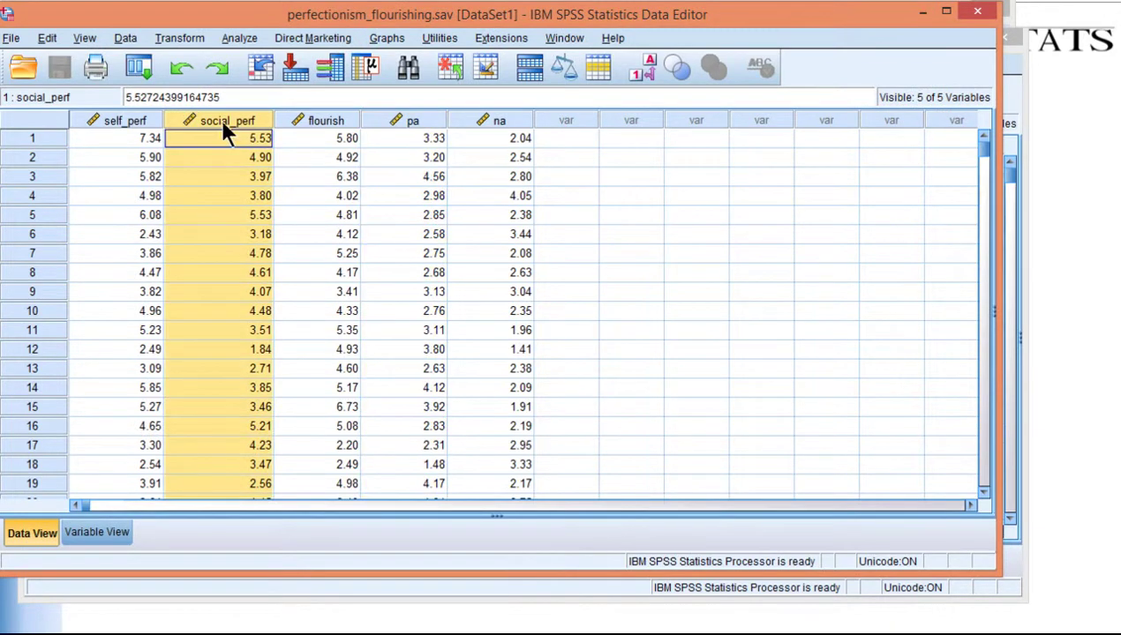
right_click(220, 120)
click(141, 120)
right_click(142, 120)
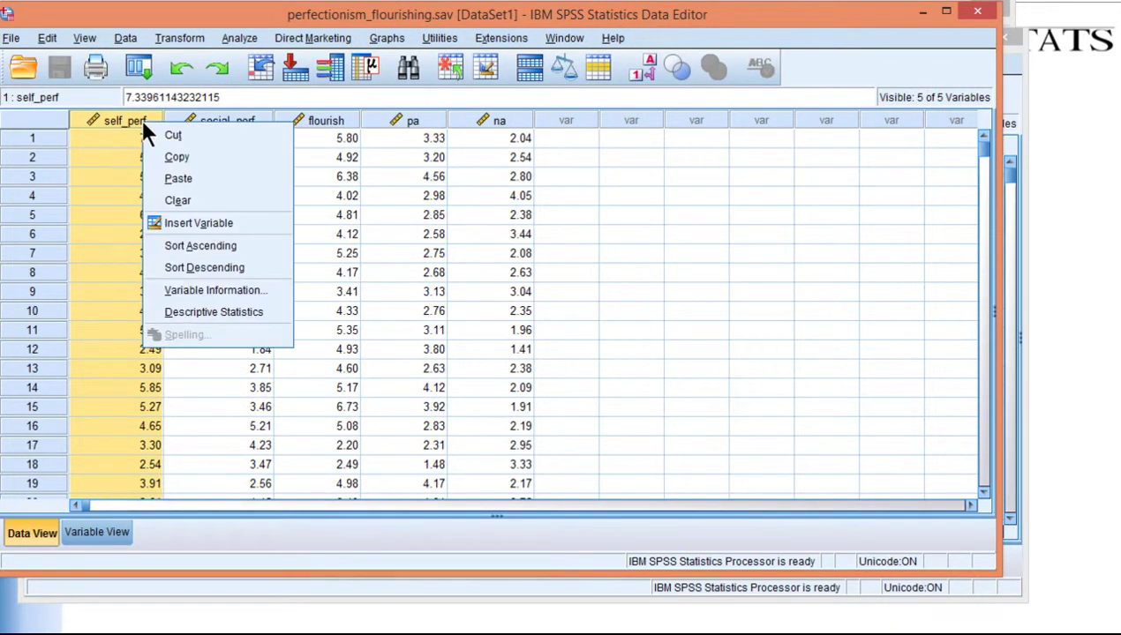
click(163, 156)
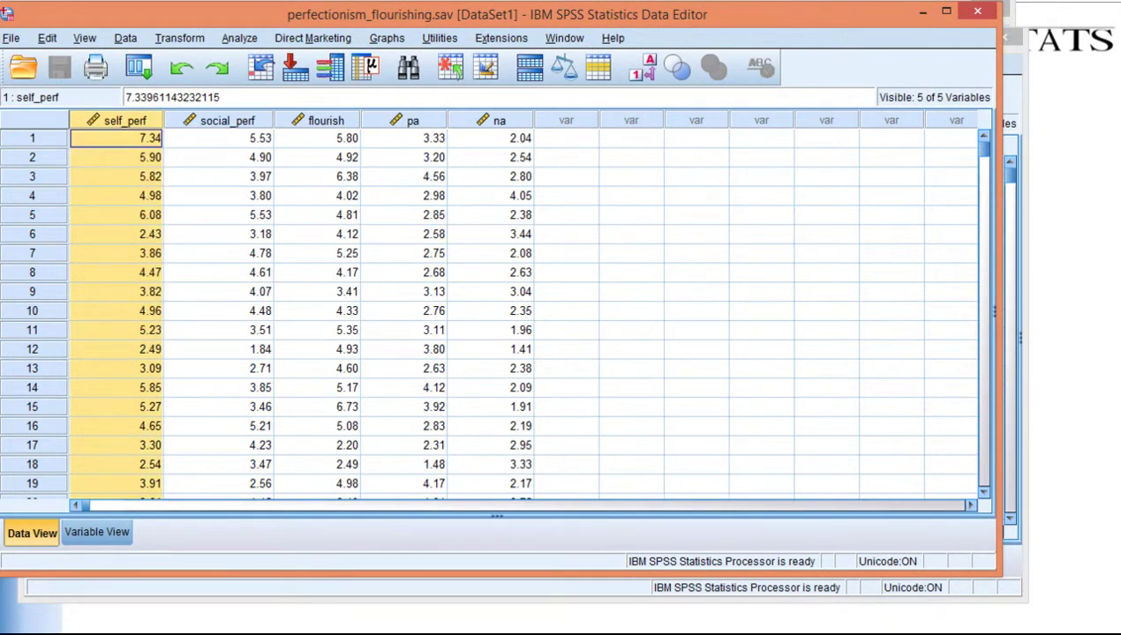
key(alt+Tab)
click(215, 141)
right_click(215, 141)
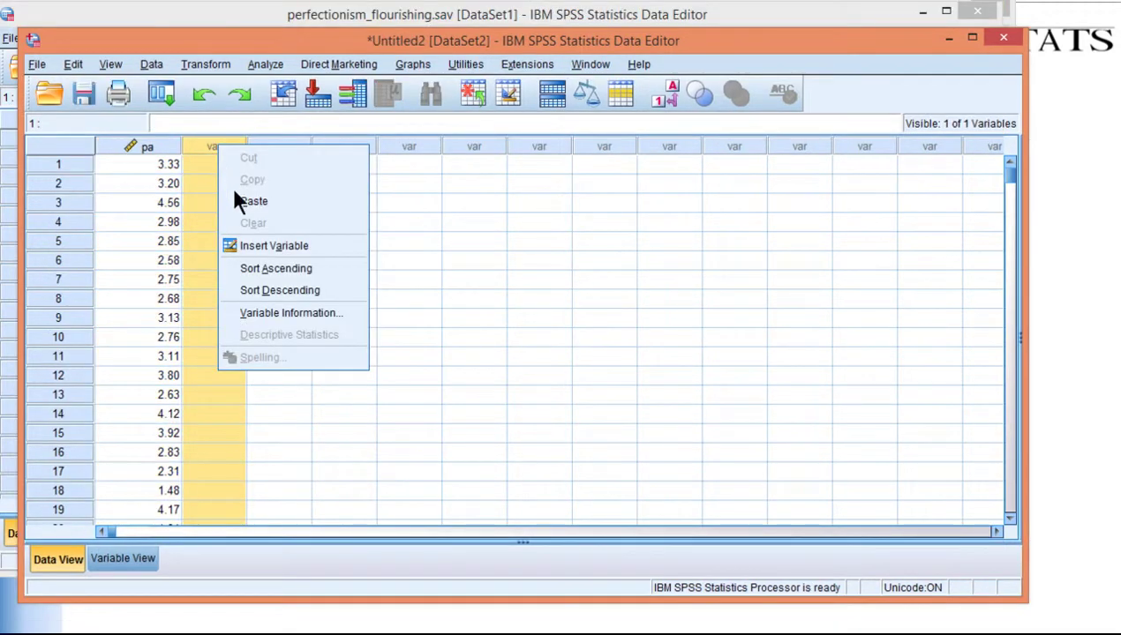
click(252, 201)
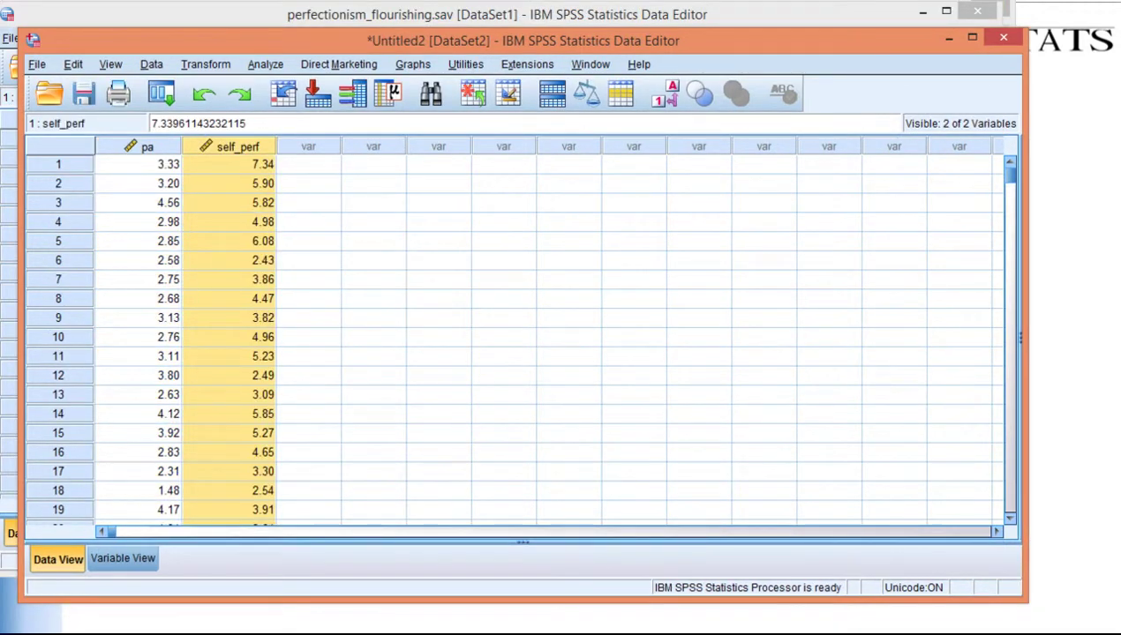
- Copy the flourish variable from perfectionism_flourishing.sav into the third column of the new dataset
key(alt+Tab)
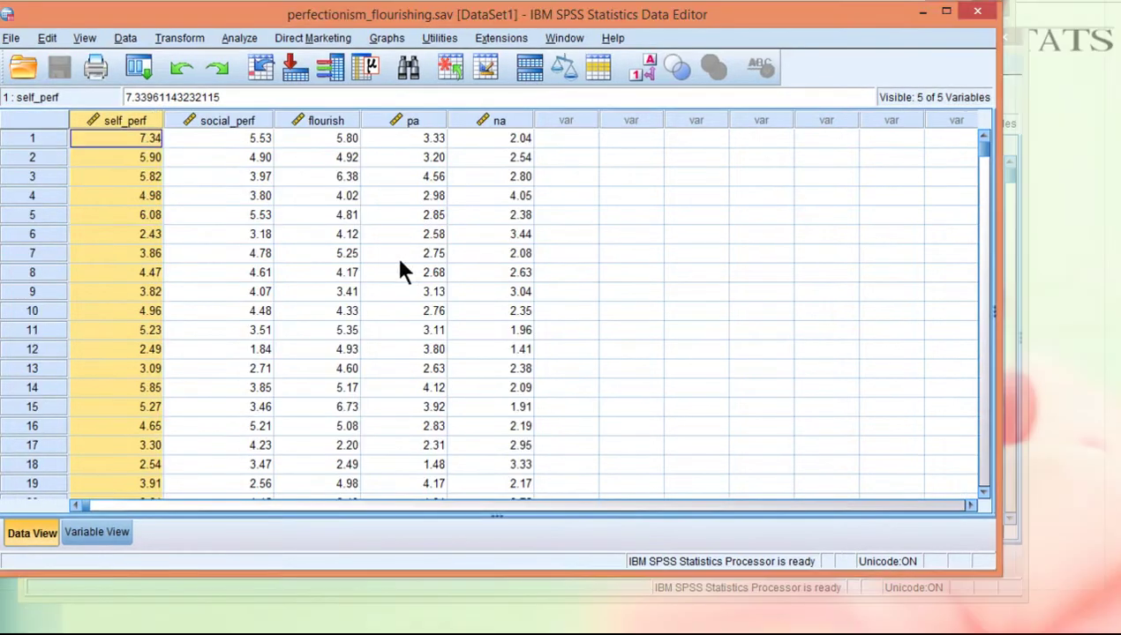
click(315, 117)
right_click(315, 117)
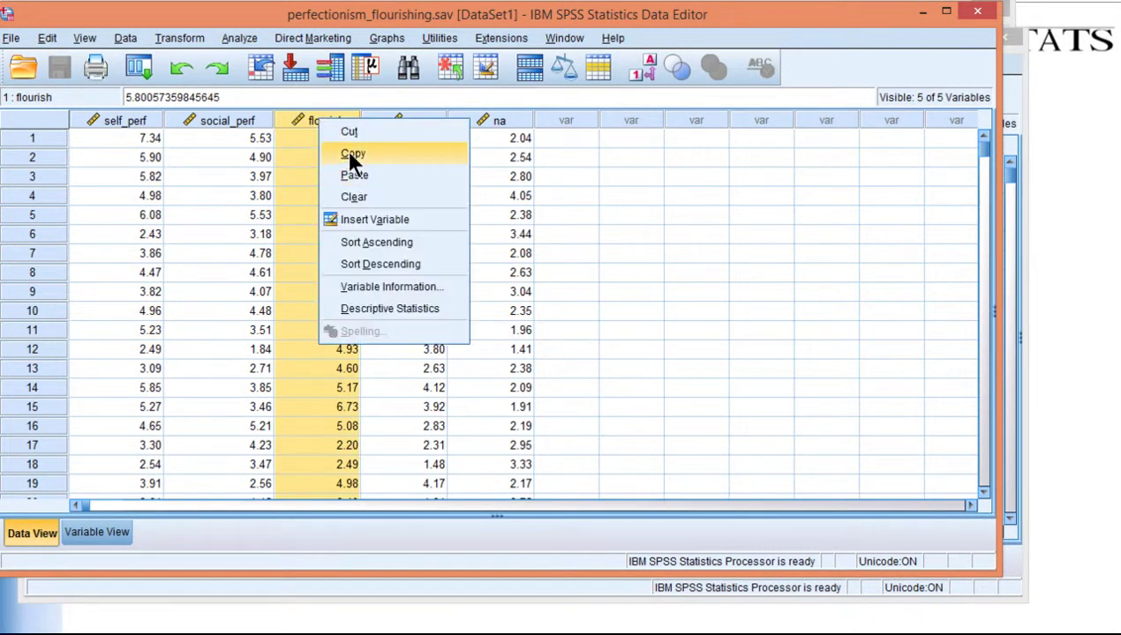
click(347, 151)
key(alt+Tab)
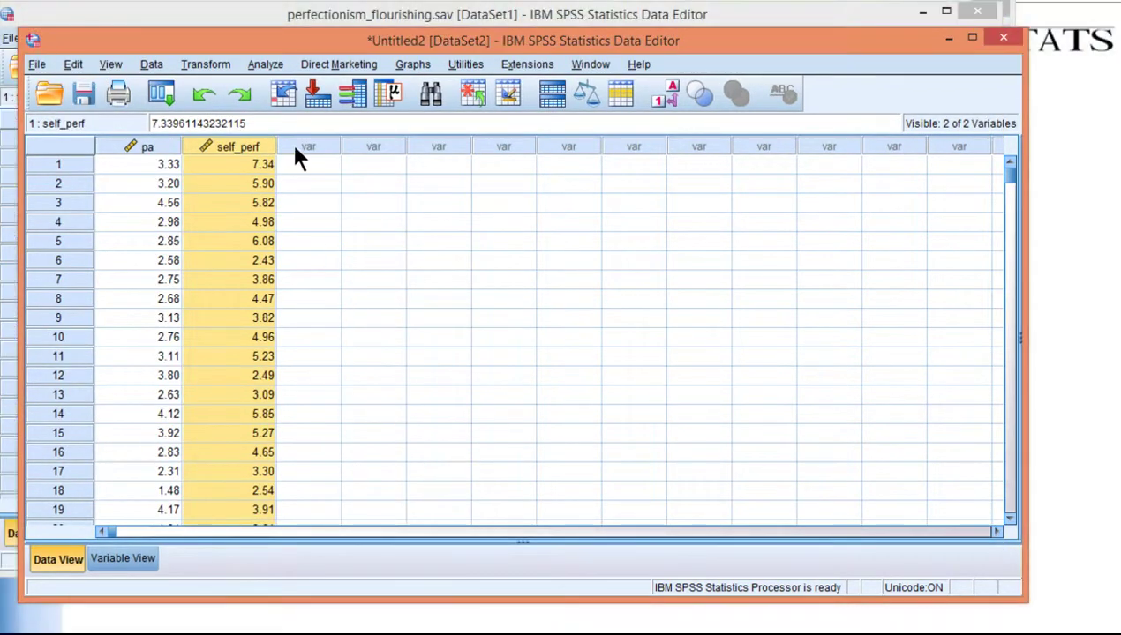
right_click(299, 146)
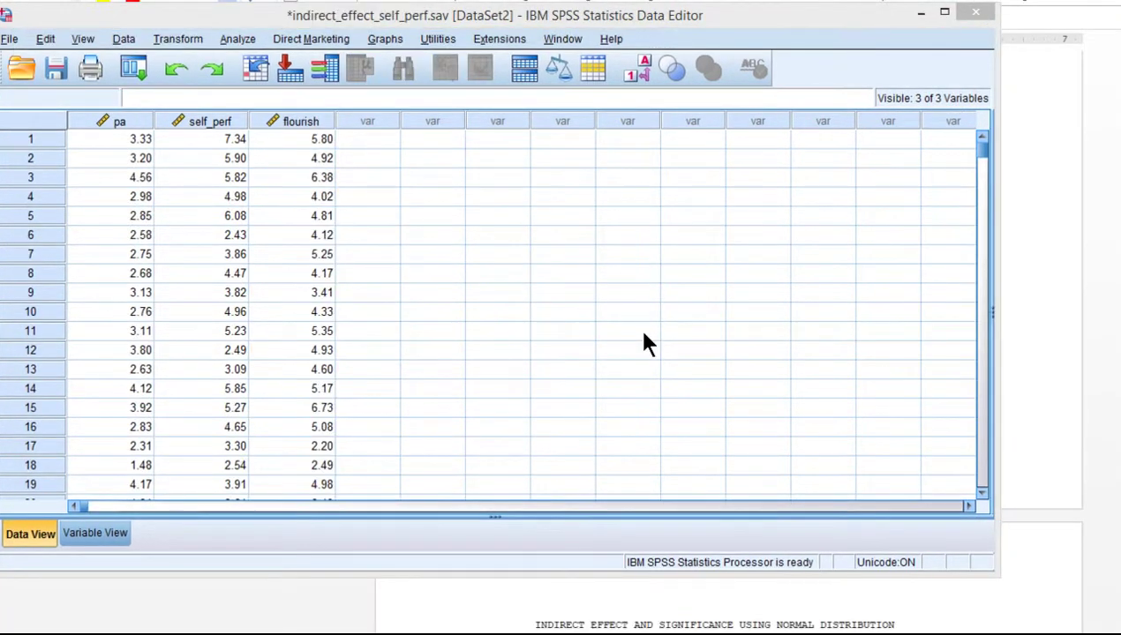
- Rename the variables pa, self_perf and flourish to yvar, xvar and mvar, and save the dataset
click(128, 123)
click(201, 138)
click(296, 141)
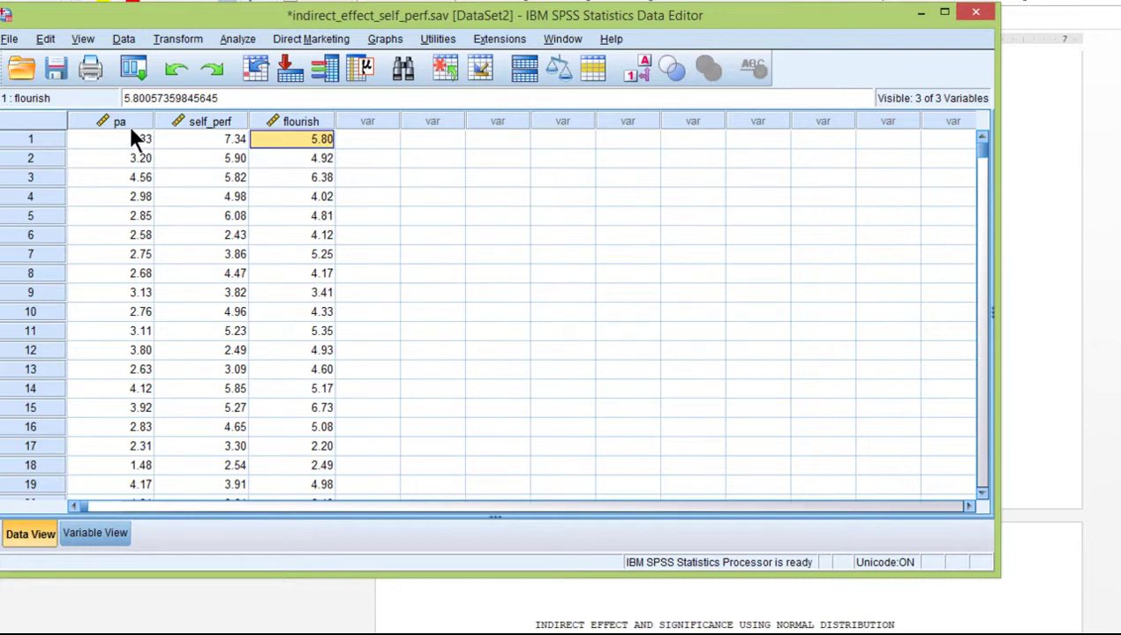
click(117, 531)
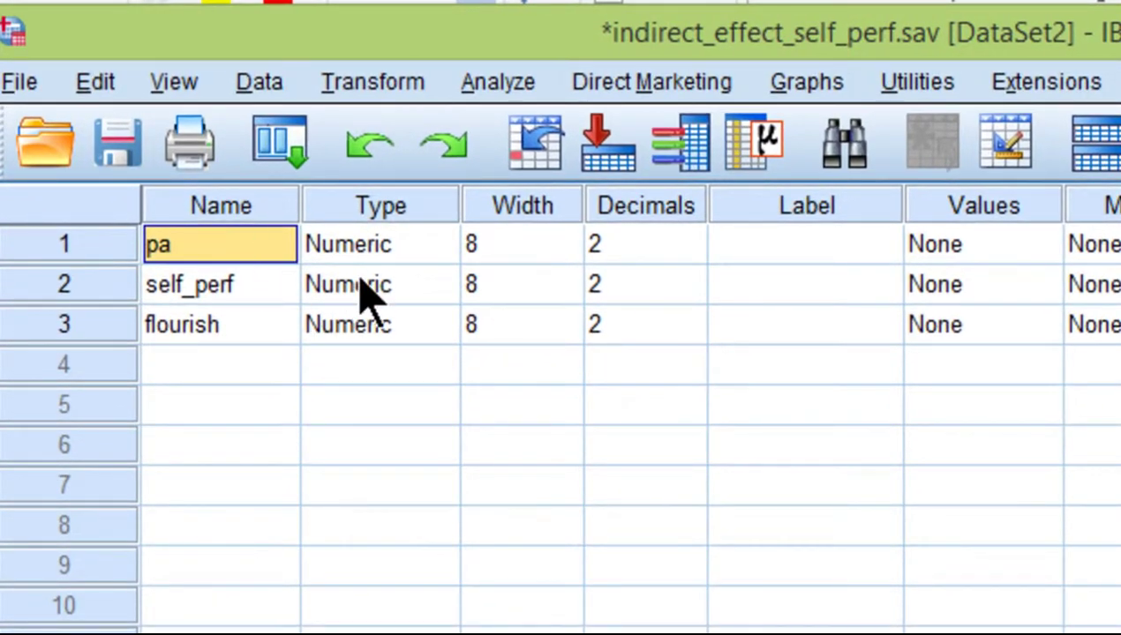
text(yvar)
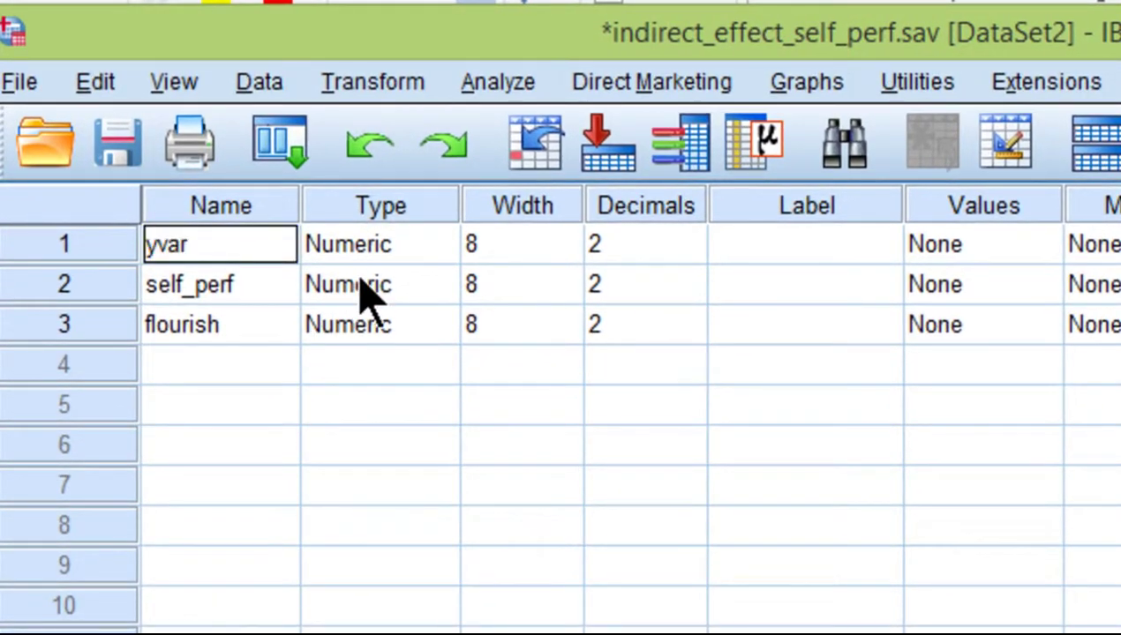
key(Return)
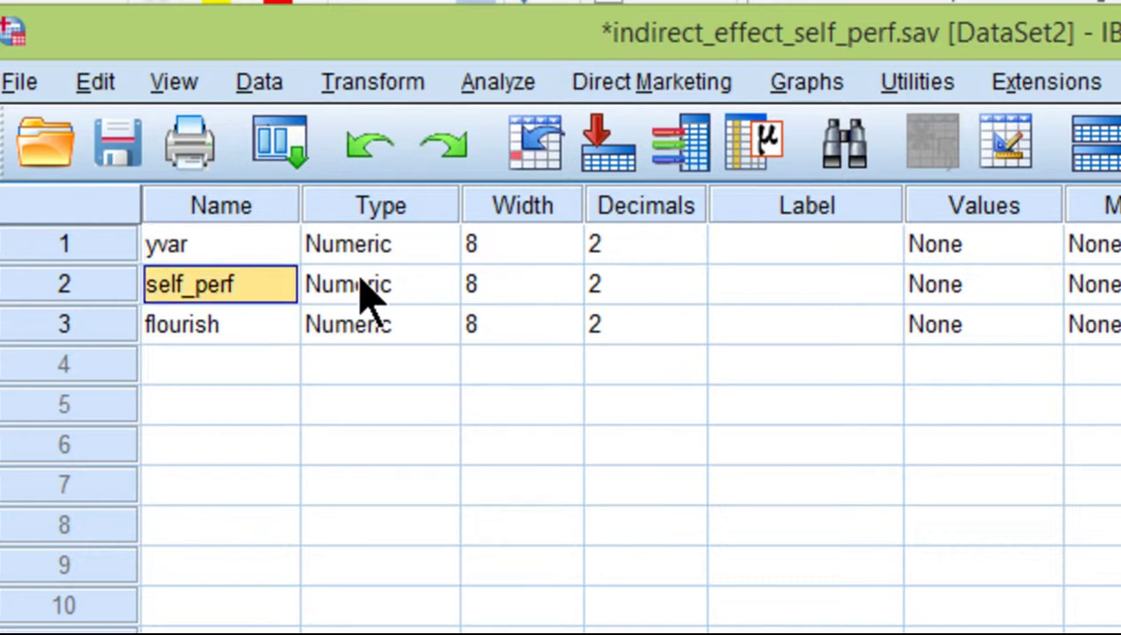
text(xvar)
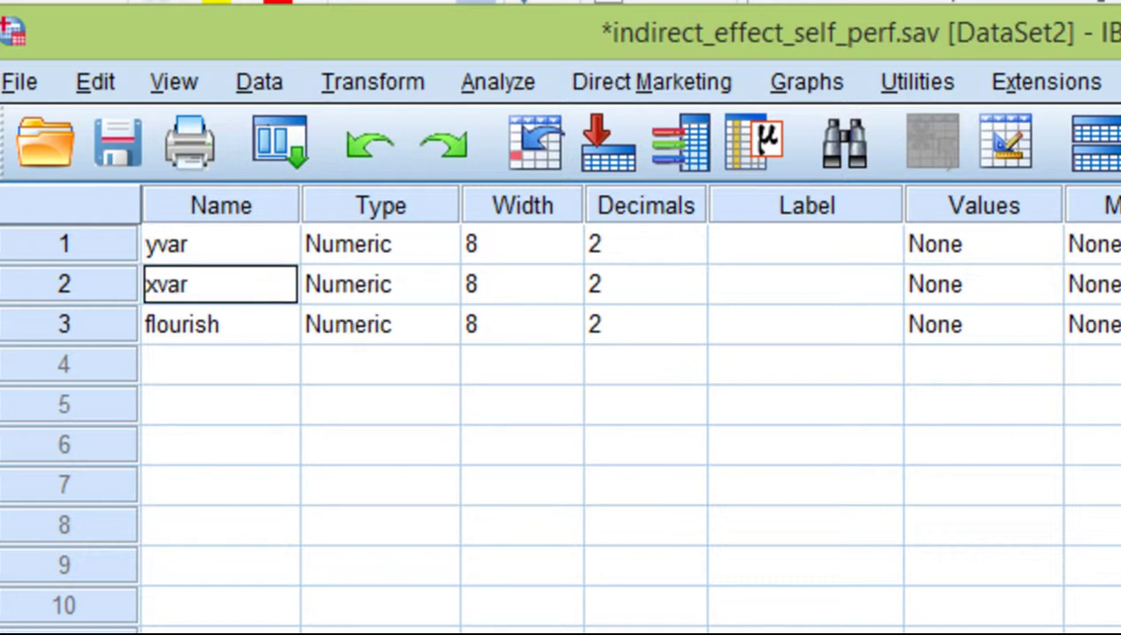
key(Return)
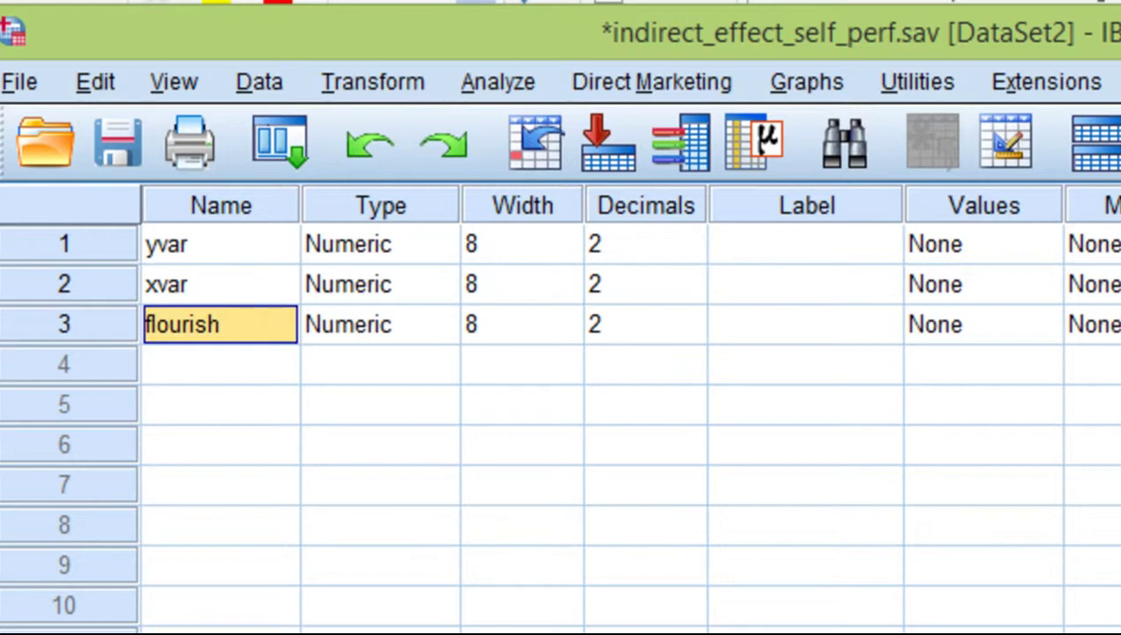
text(mvar)
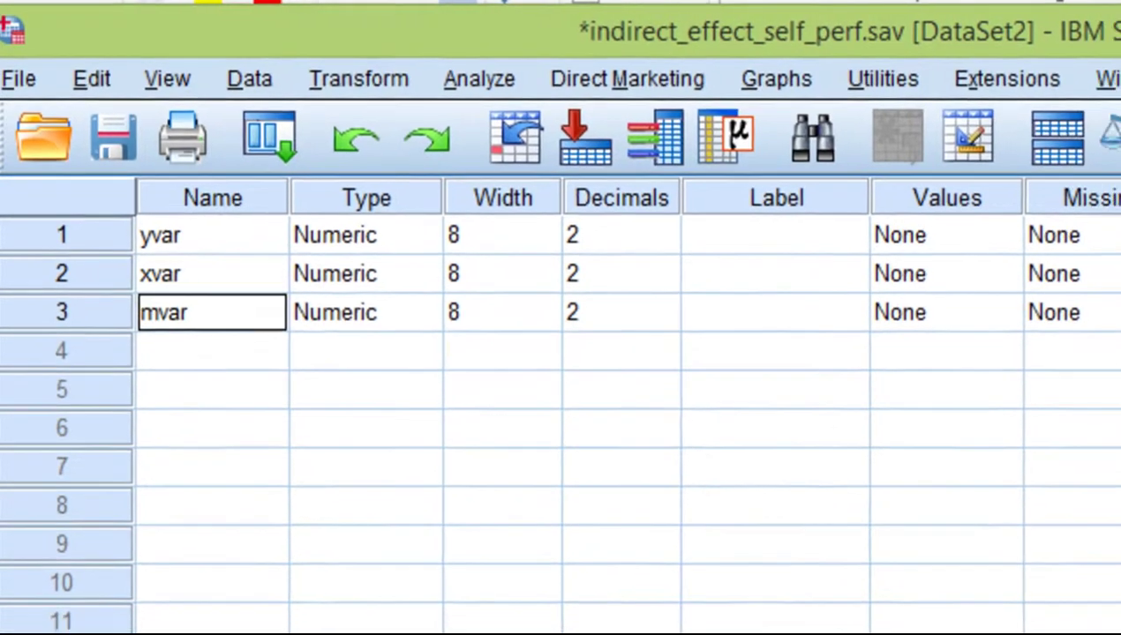
key(Return)
click(32, 594)
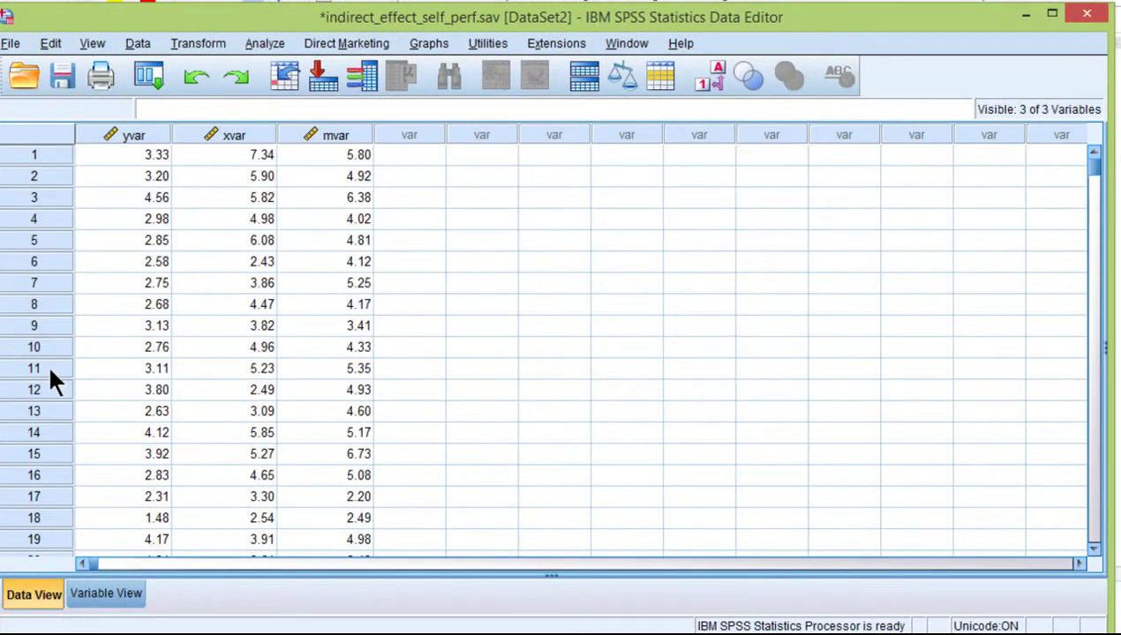
click(58, 78)
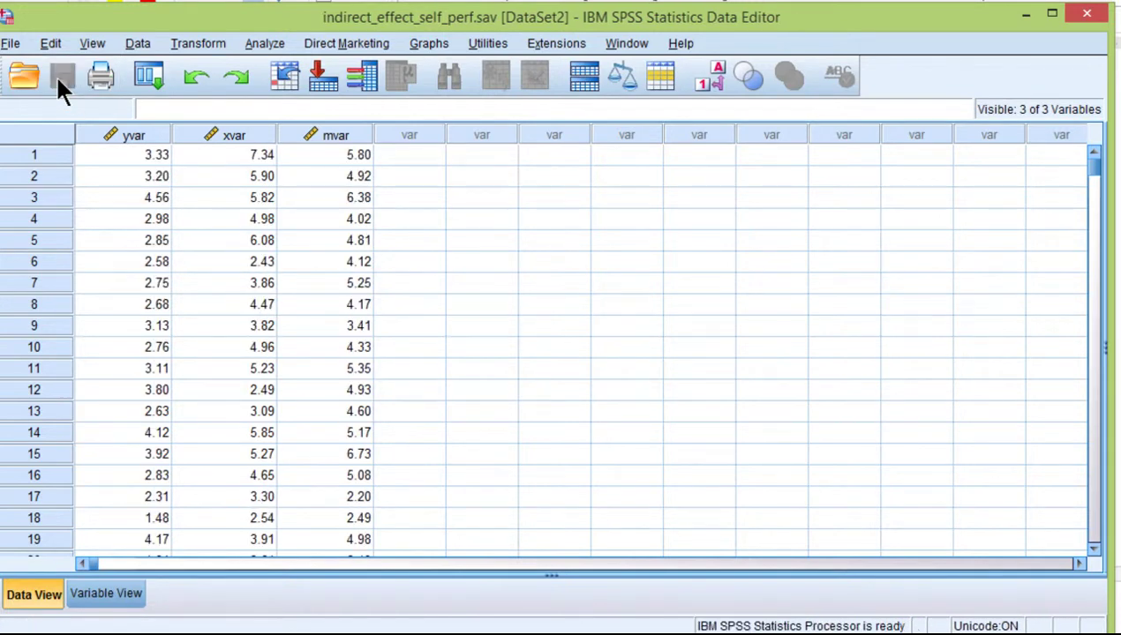
- Switch to the Preacher et al (2004) Sobel test syntax file and run all of it on DataSet2
key(alt+Tab)
key(super+Up)
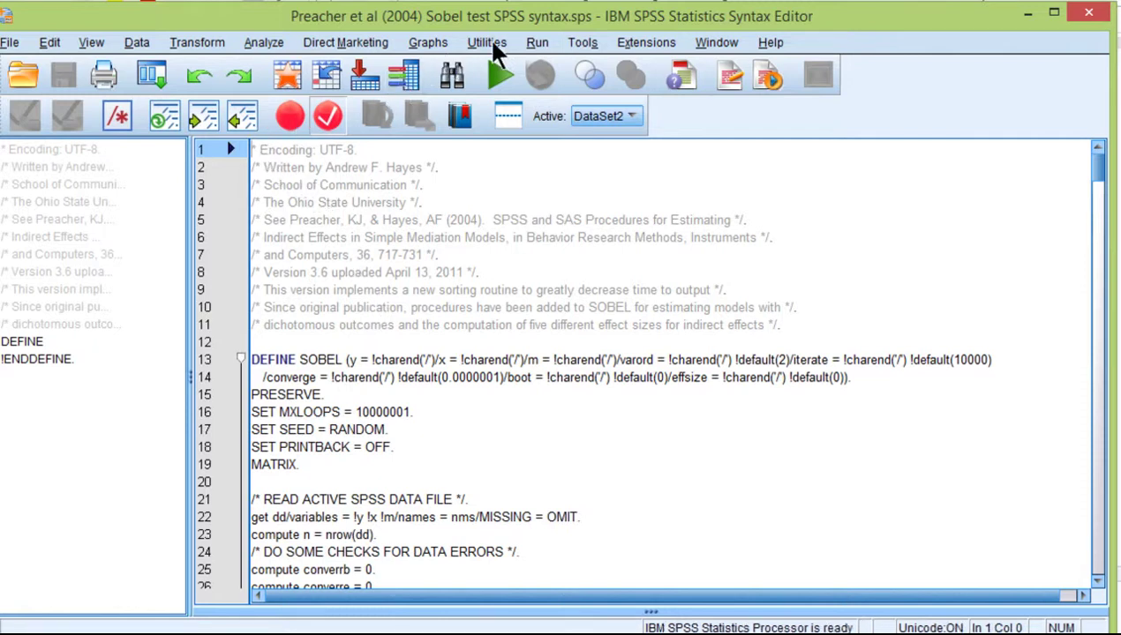
click(538, 42)
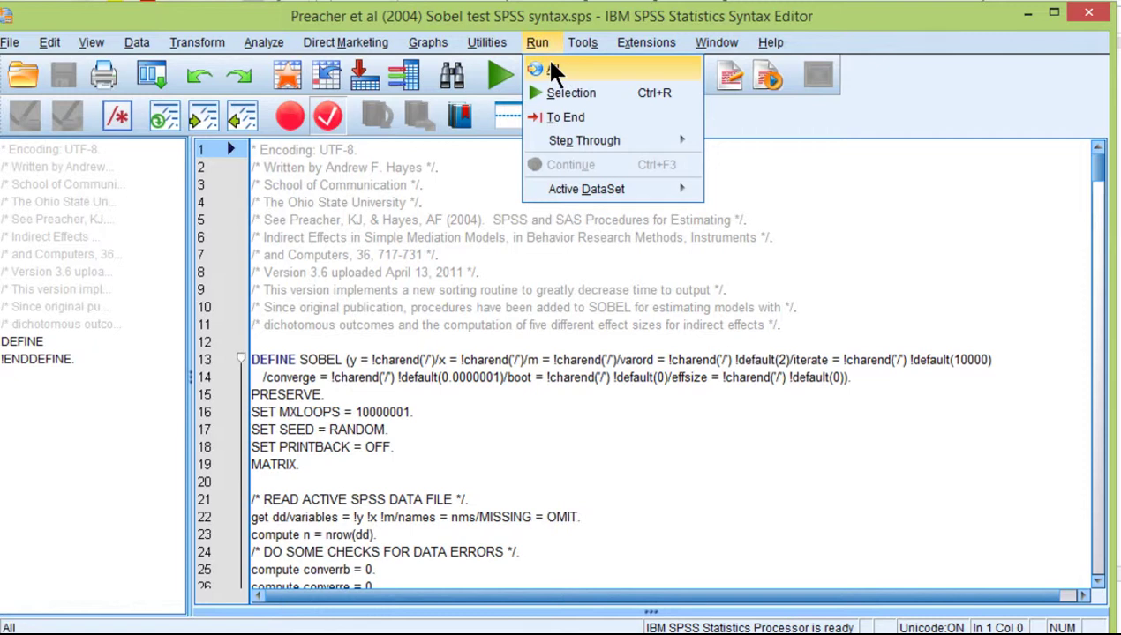
click(545, 57)
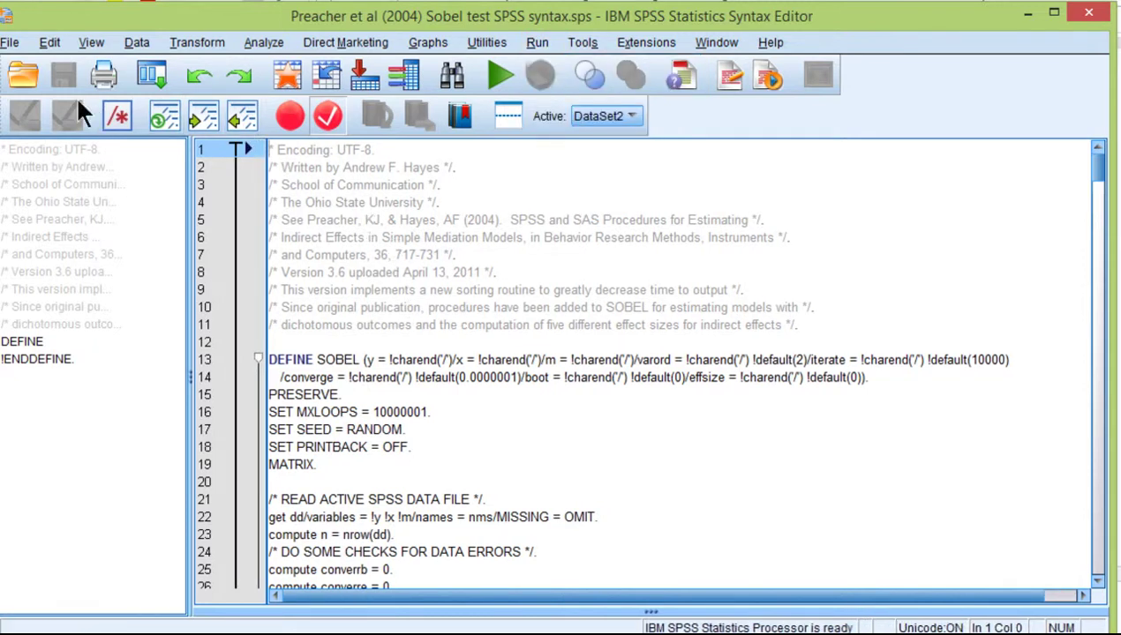
- Create a new blank syntax file for the SOBEL command
click(10, 42)
mouse_move(33, 67)
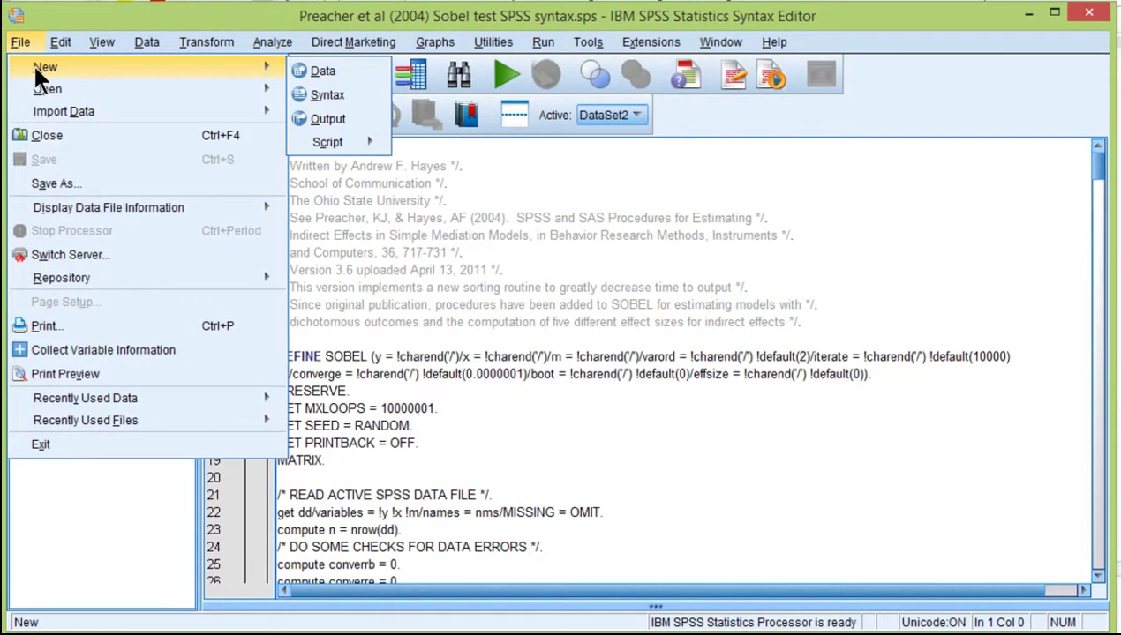
click(307, 91)
double_click(632, 43)
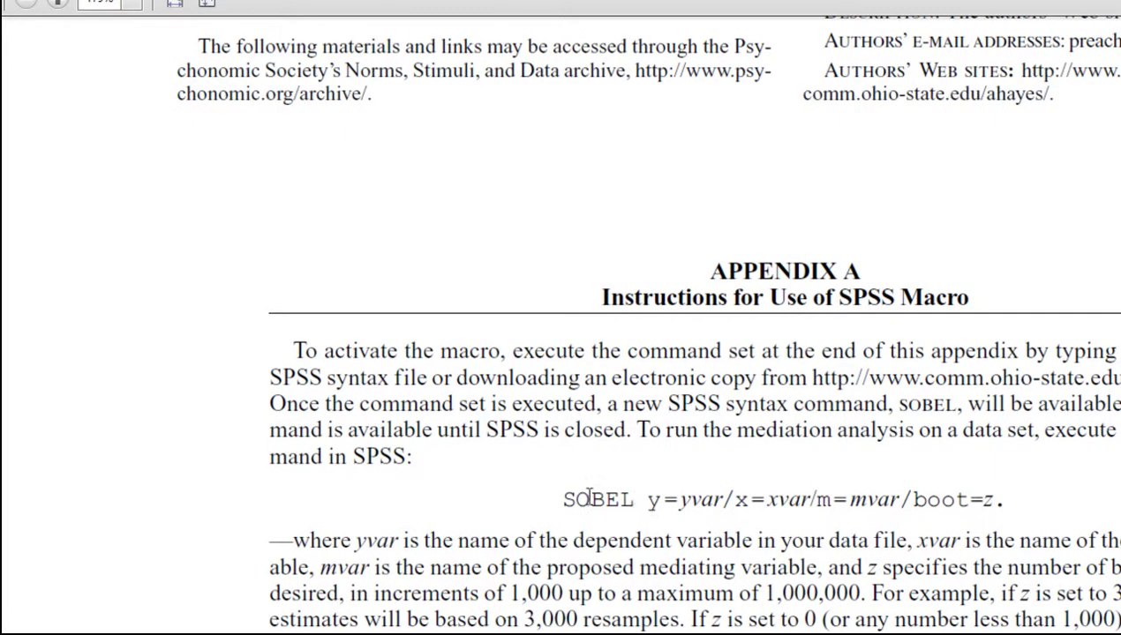
- Copy the SOBEL y=yvar/x=xvar/m=mvar/boot=z. command from Appendix A of the article PDF into the new syntax file
drag(565, 499, 999, 503)
key(ctrl+c)
right_click(1000, 507)
click(901, 451)
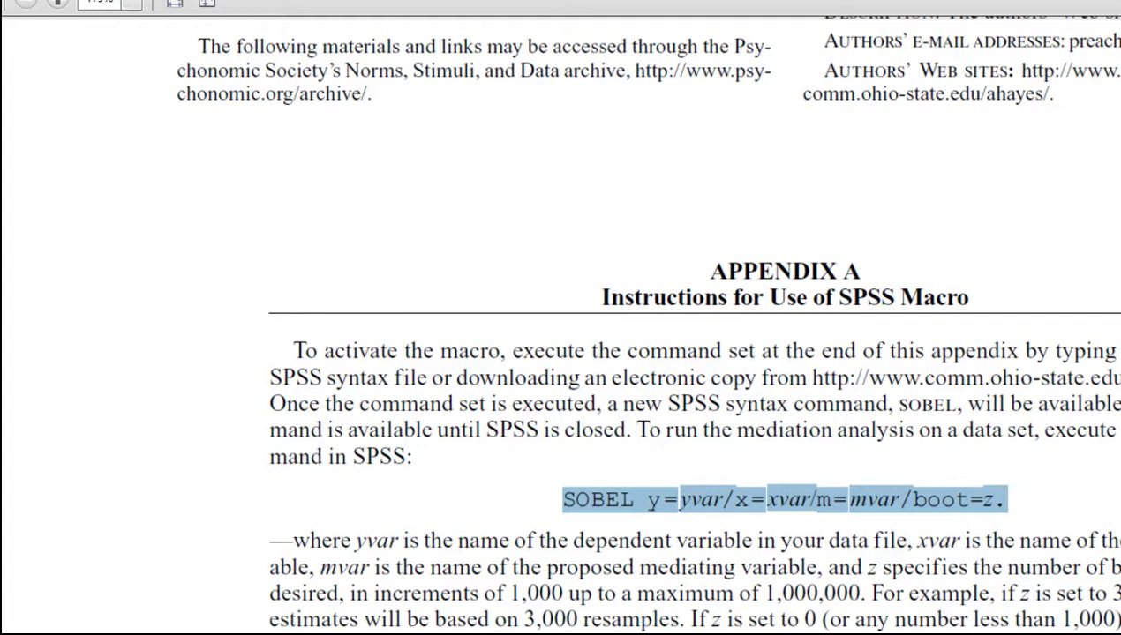
key(alt+Tab)
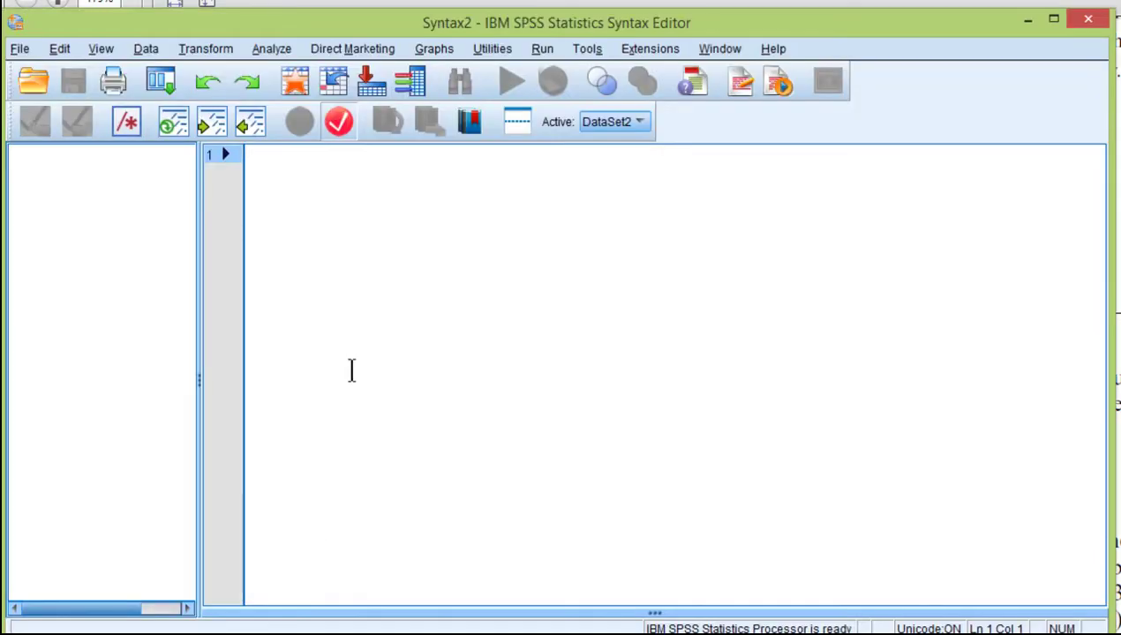
key(ctrl+v)
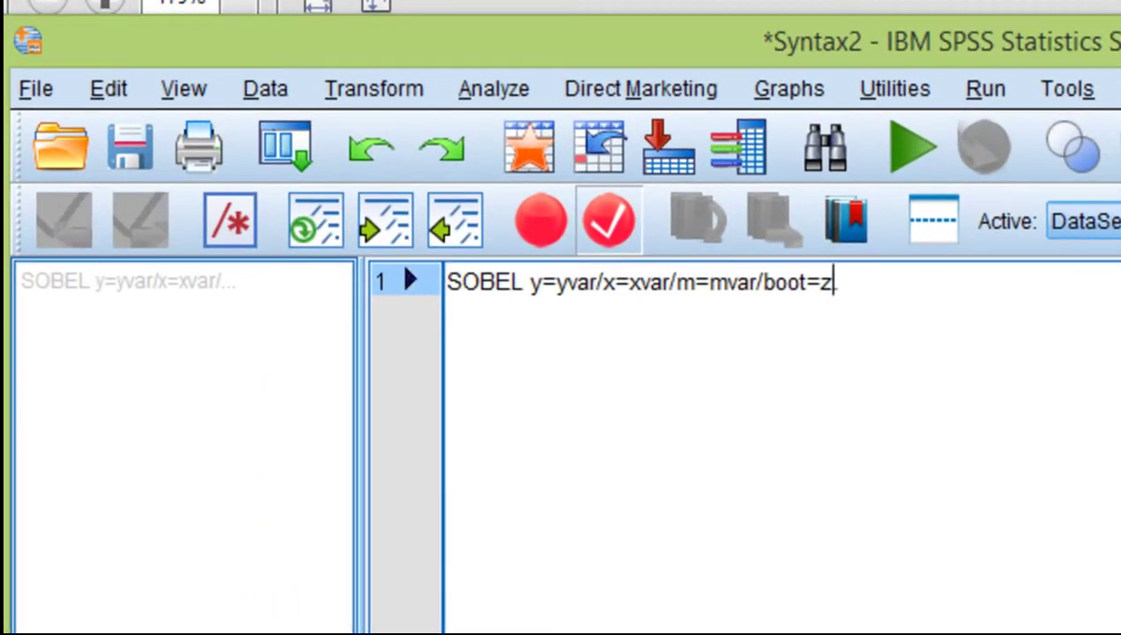
- Replace the z placeholder in the SOBEL command's boot option with 1000
double_click(827, 281)
click(840, 282)
key(Left)
key(shift+Left)
text(1000)
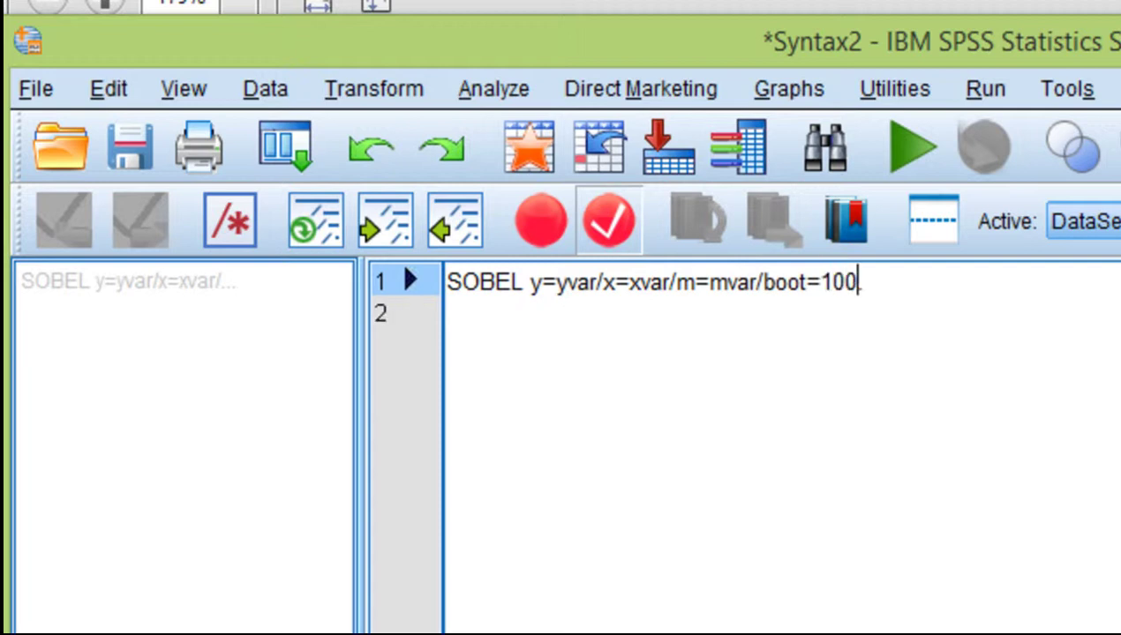
- Run all of the new SOBEL syntax and reposition the output viewer so the Matrix results are fully in view
click(985, 88)
click(985, 137)
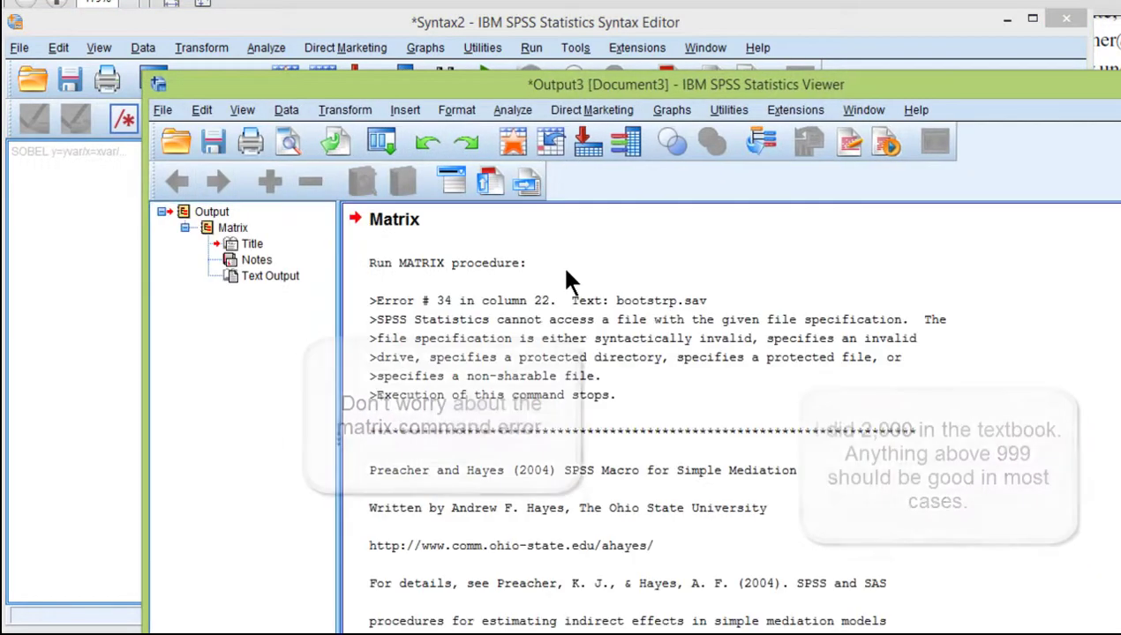
scroll(530, 388, down, 6)
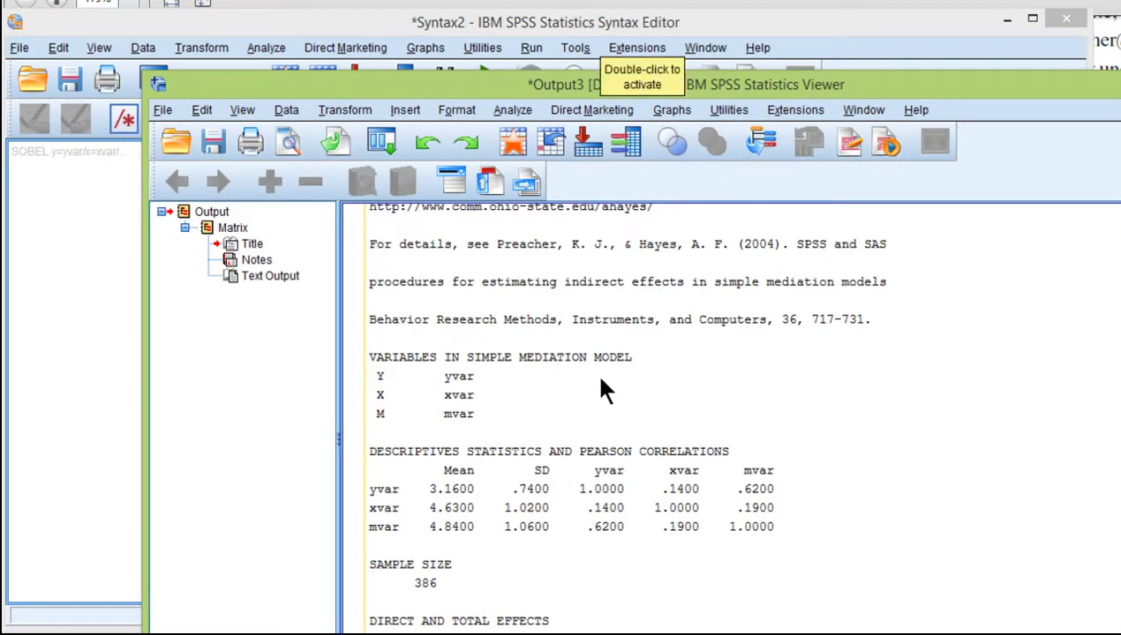
double_click(410, 83)
scroll(662, 295, up, 5)
scroll(662, 295, down, 5)
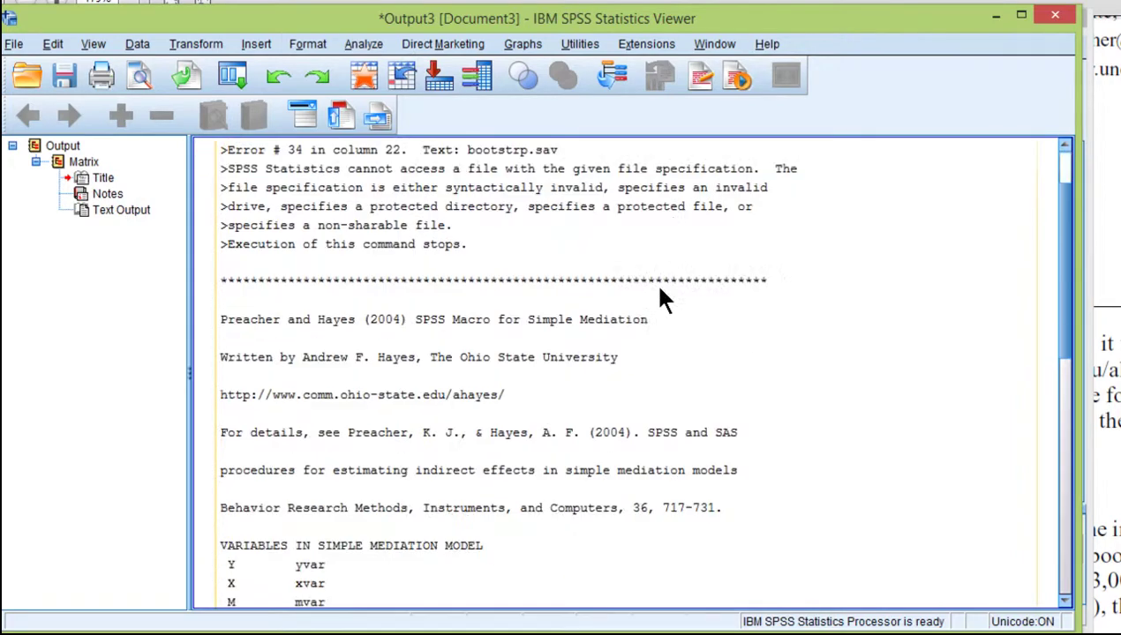
- Examine the direct, total and indirect effects and bootstrap confidence intervals, comparing the indirect effect with the Calculator's 0.197 * 0.43 product
scroll(664, 300, down, 2)
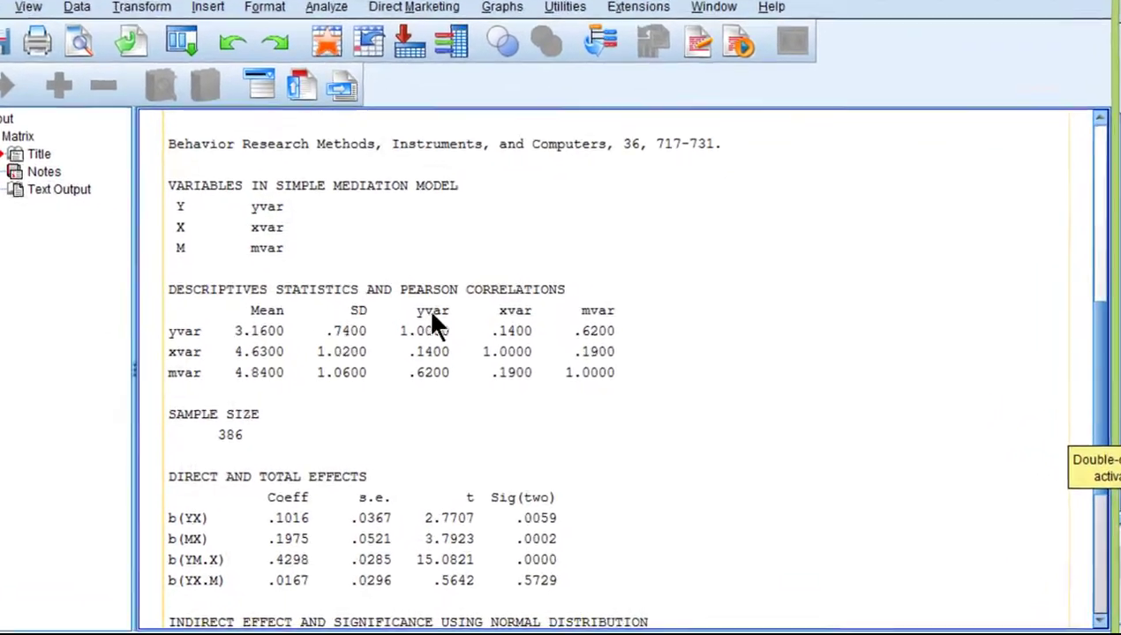
scroll(748, 351, down, 5)
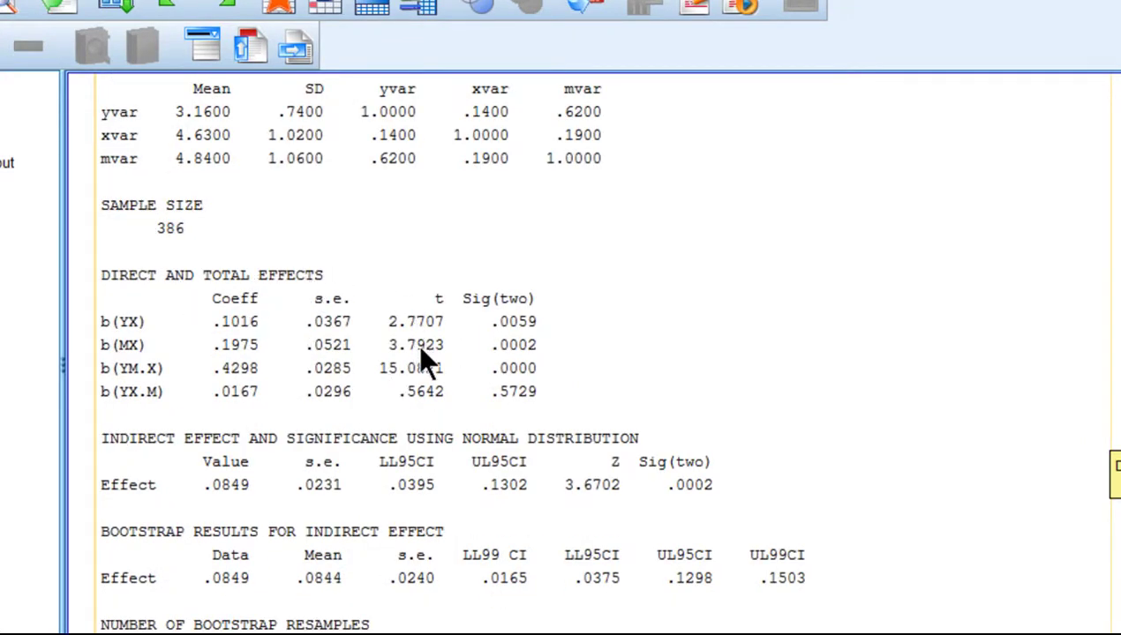
scroll(421, 354, down, 3)
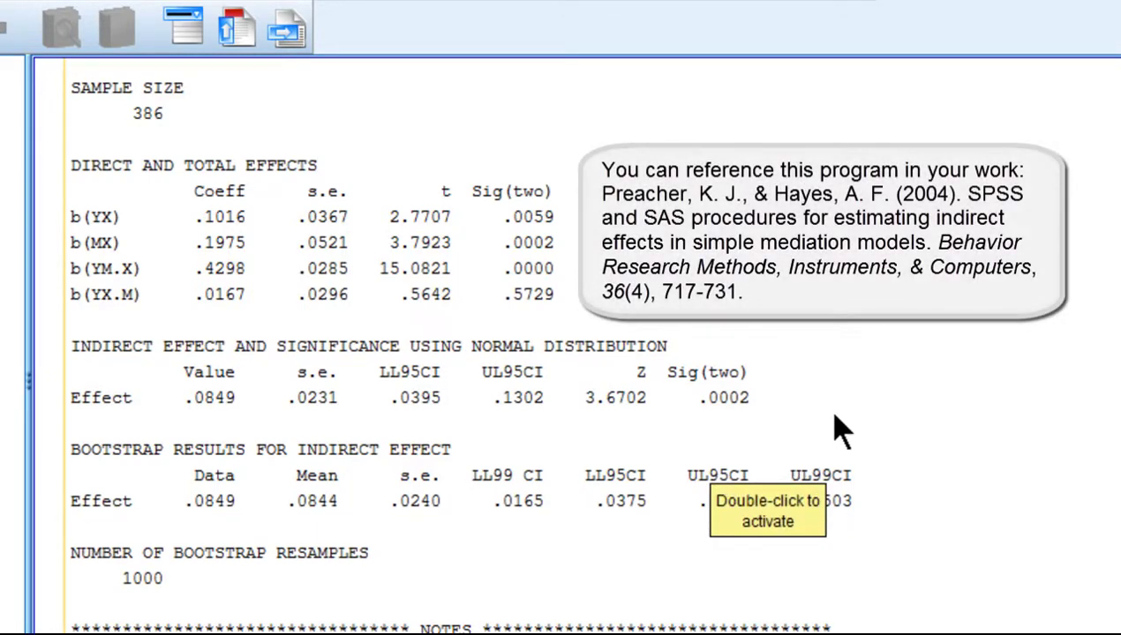
scroll(838, 430, down, 1)
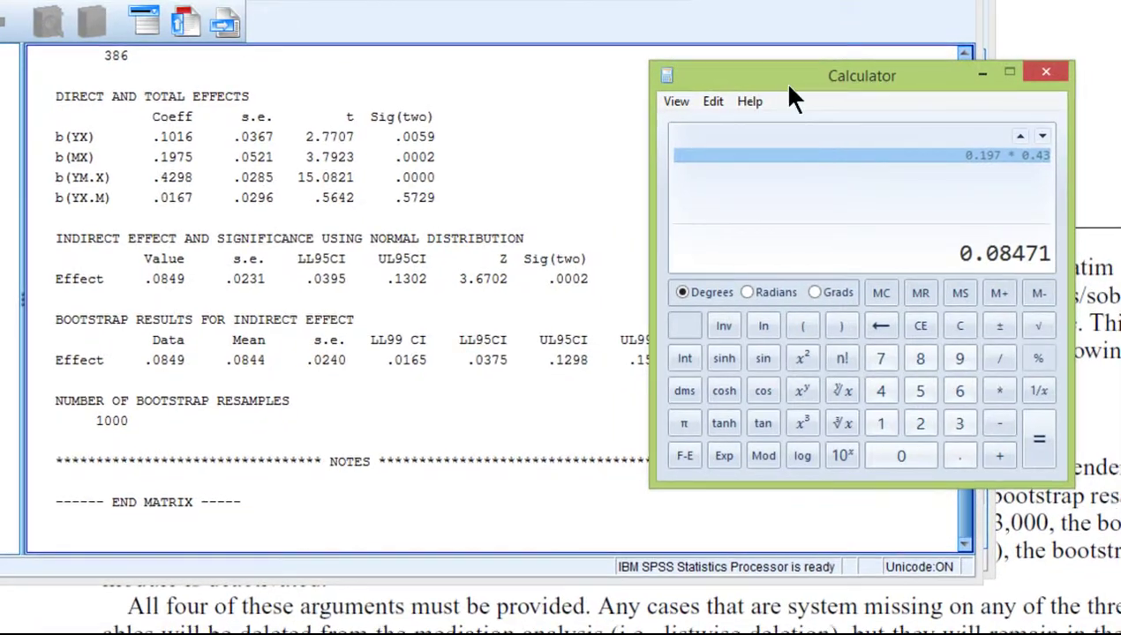
drag(789, 85, 686, 5)
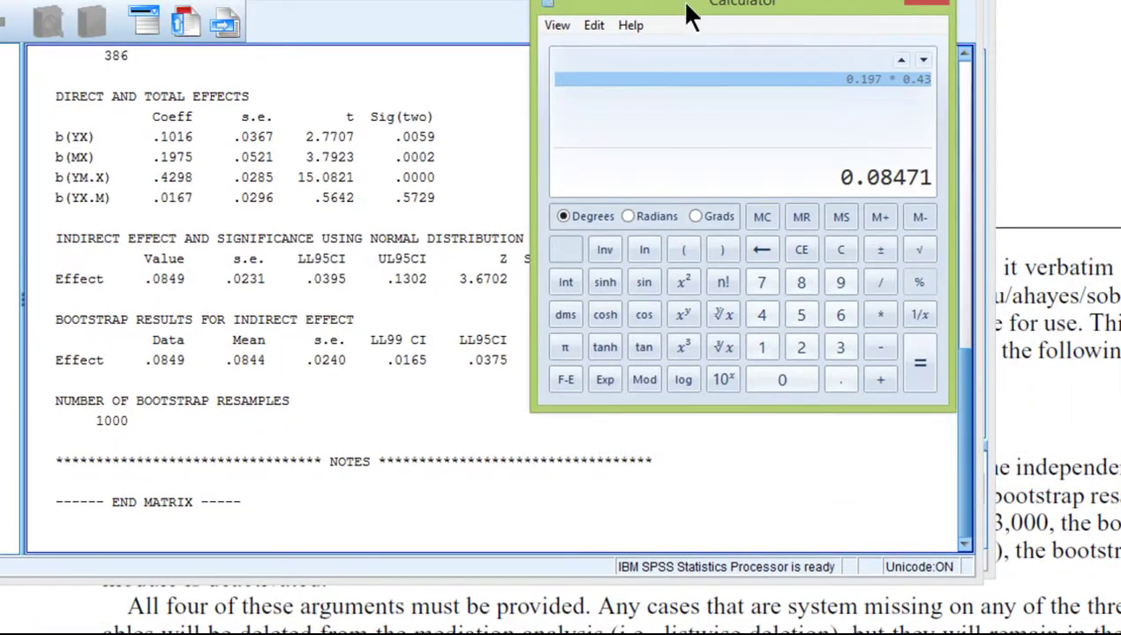
click(869, 10)
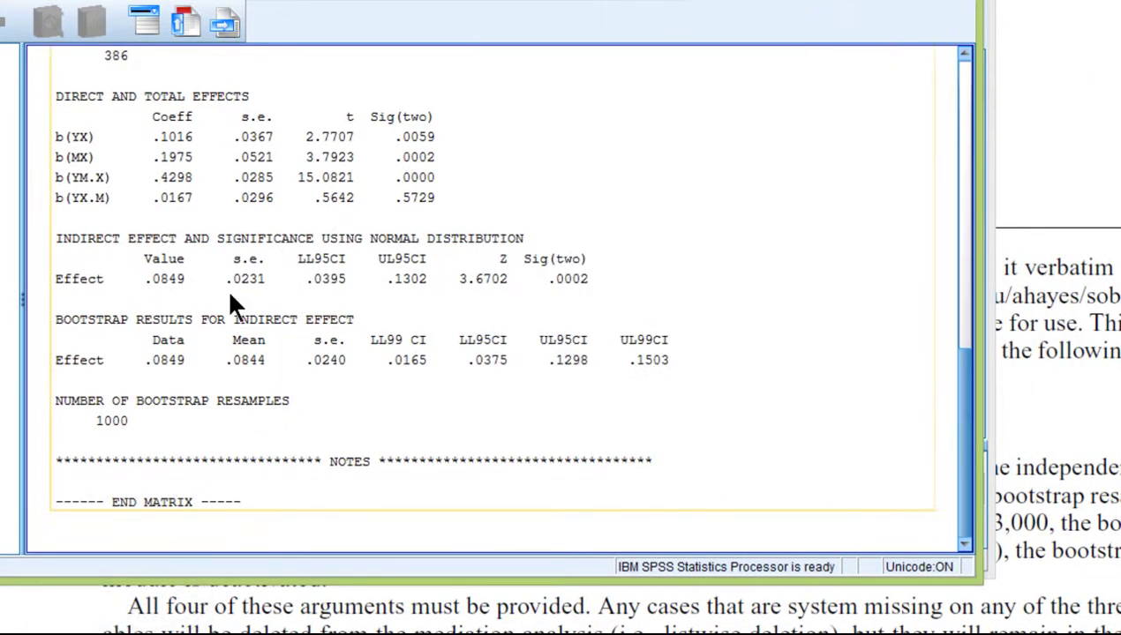